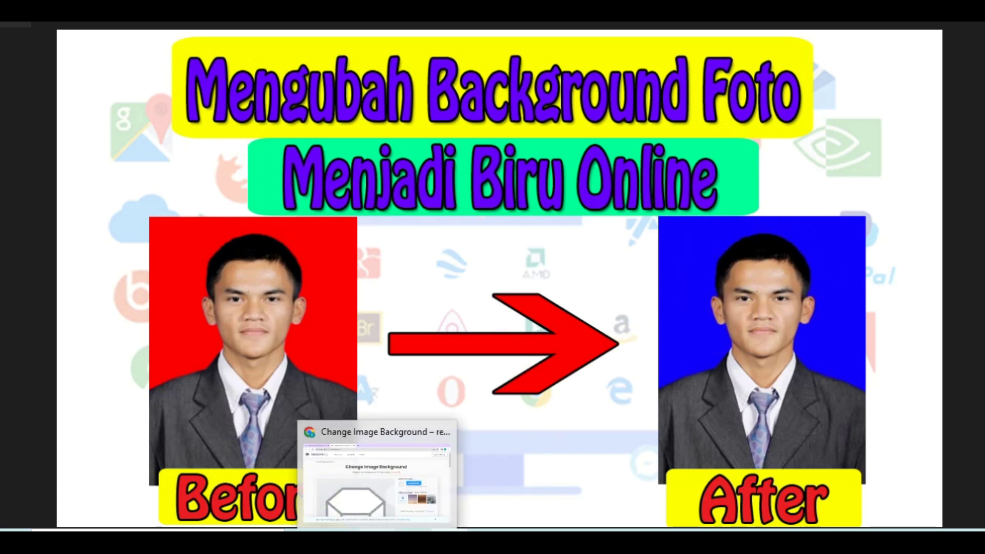
Bring the Chrome window showing remove.bg's Change Image Background page to the front.
click(377, 477)
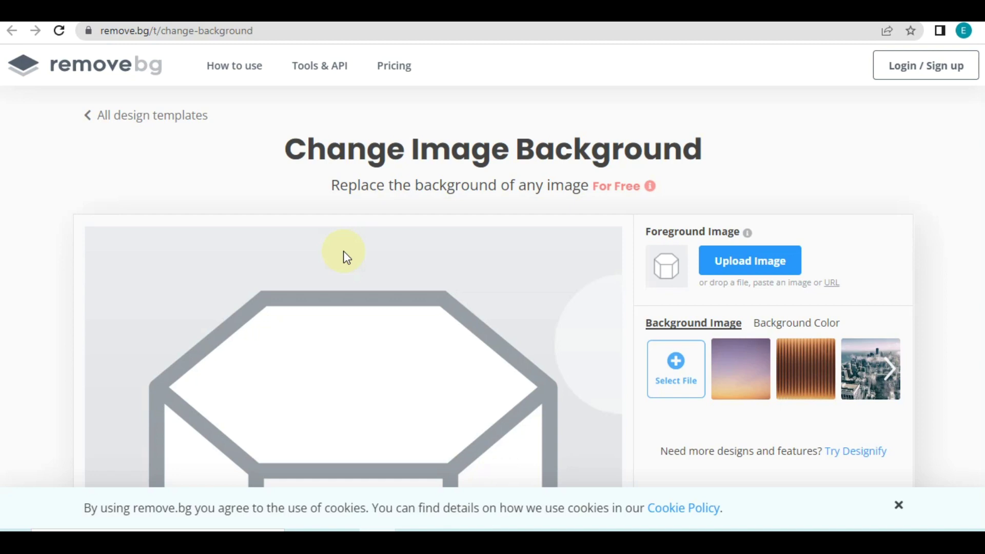
scroll(338, 251, down, 3)
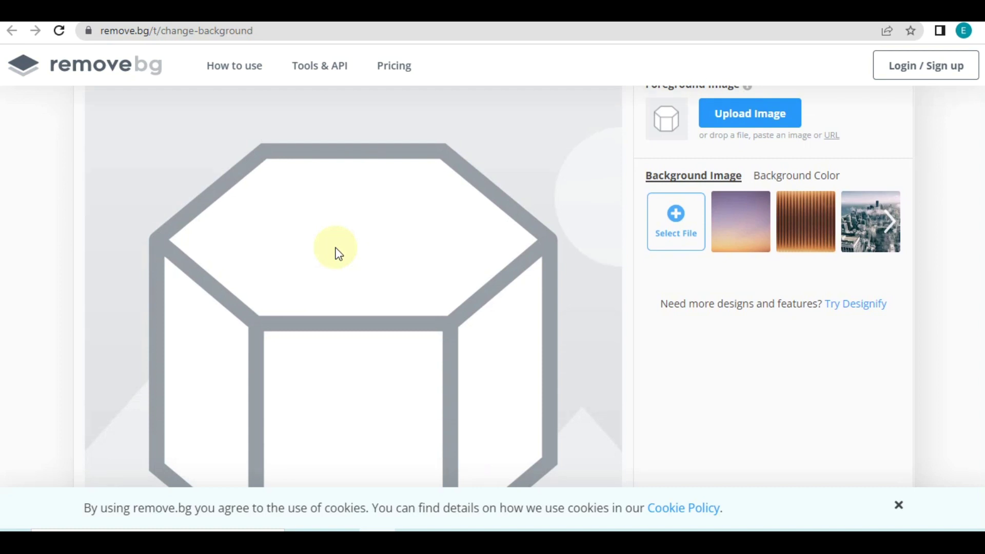
scroll(335, 239, up, 2)
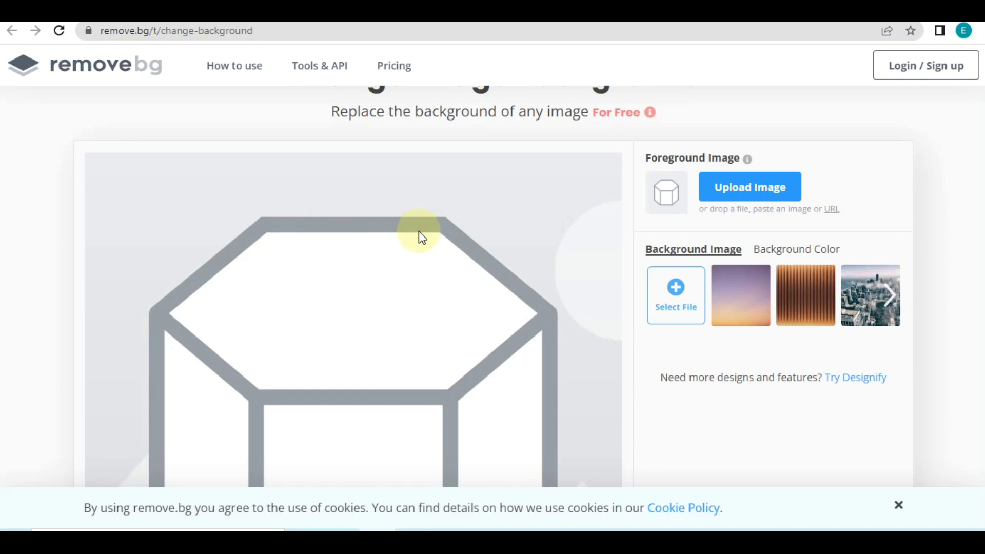
scroll(419, 232, down, 1)
scroll(419, 242, up, 1)
click(759, 192)
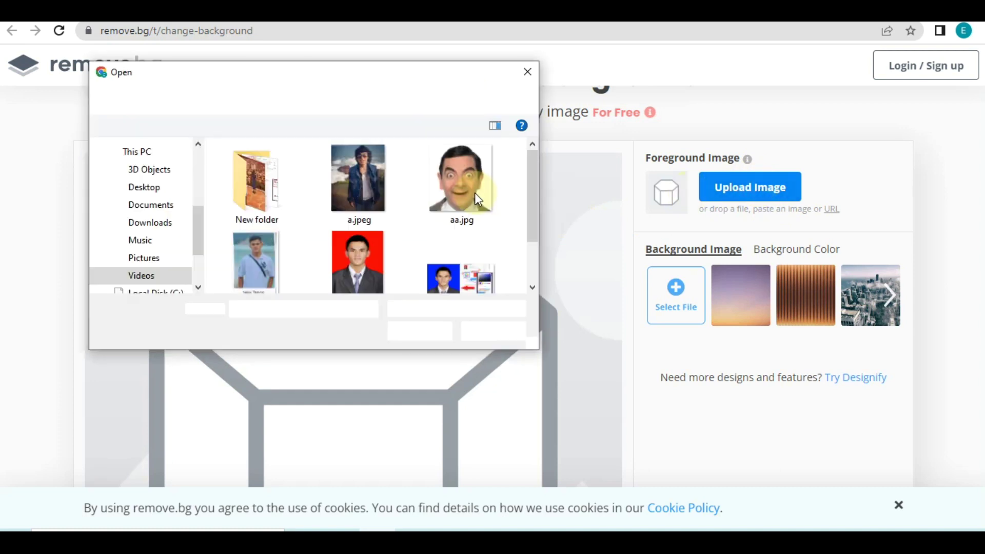
Upload the red-background passport photo from Videos > Captures as the foreground image.
click(364, 221)
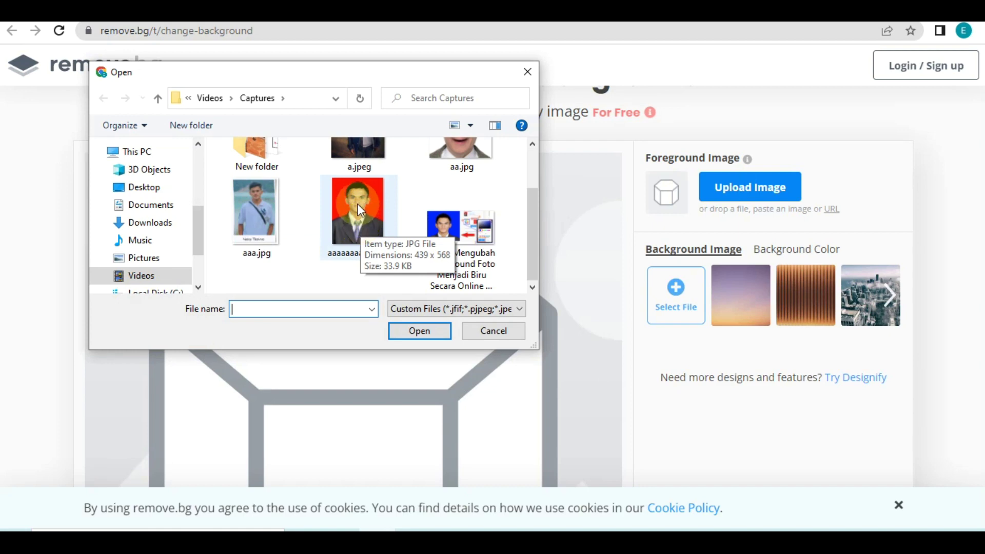
click(359, 203)
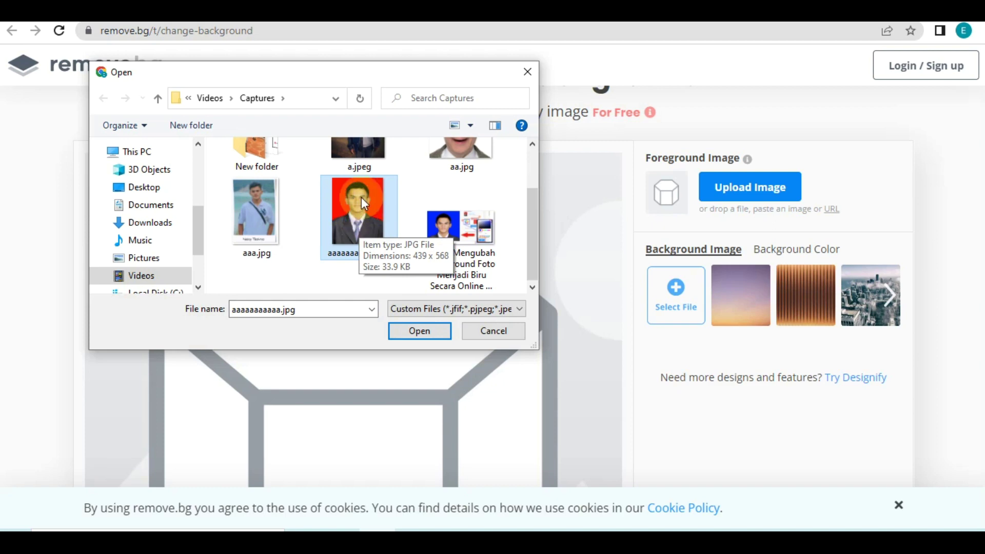
click(408, 327)
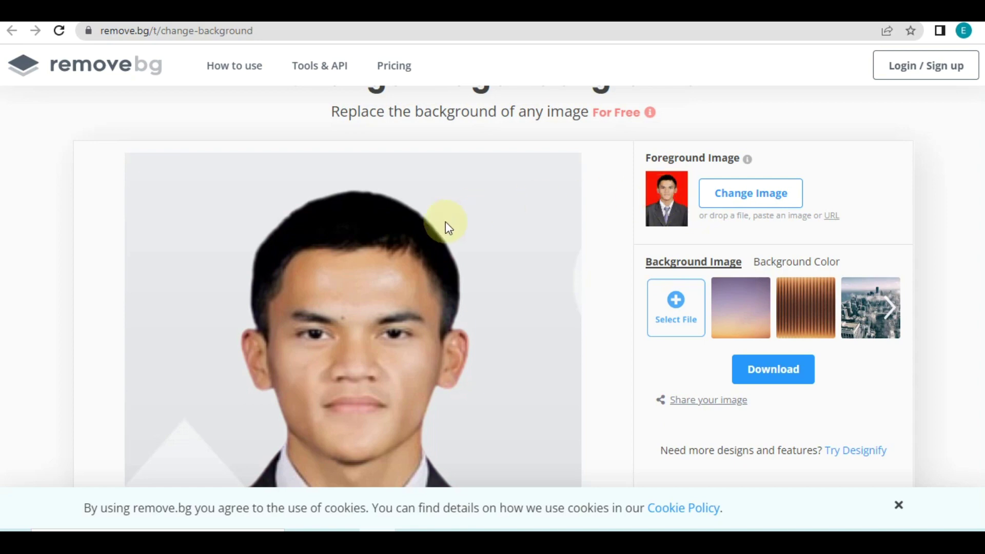
Scroll through the preview of the cut-out portrait on its plain light grey backdrop.
scroll(360, 239, down, 1)
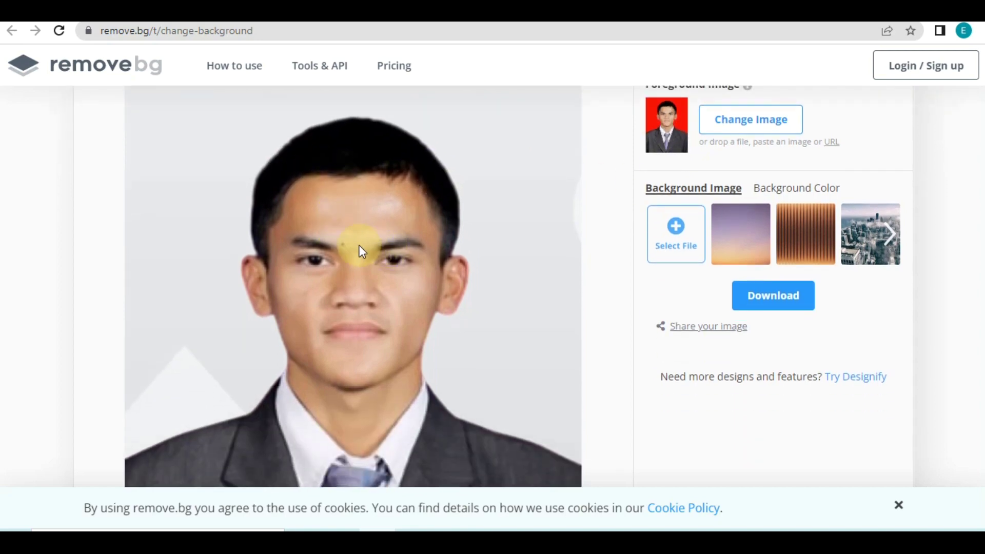
scroll(346, 244, down, 3)
scroll(347, 244, up, 3)
scroll(347, 244, up, 3)
scroll(275, 263, down, 3)
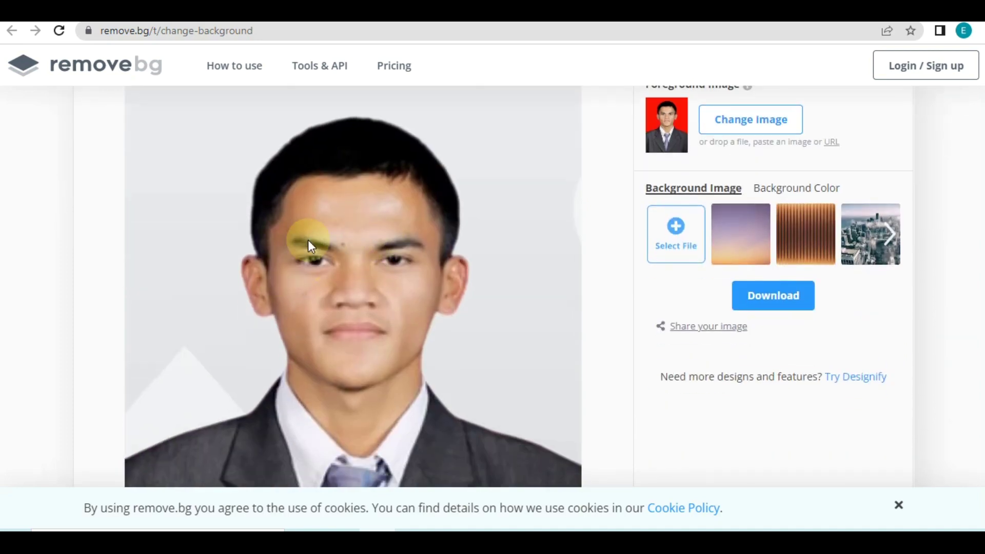
scroll(327, 240, up, 1)
scroll(409, 259, down, 1)
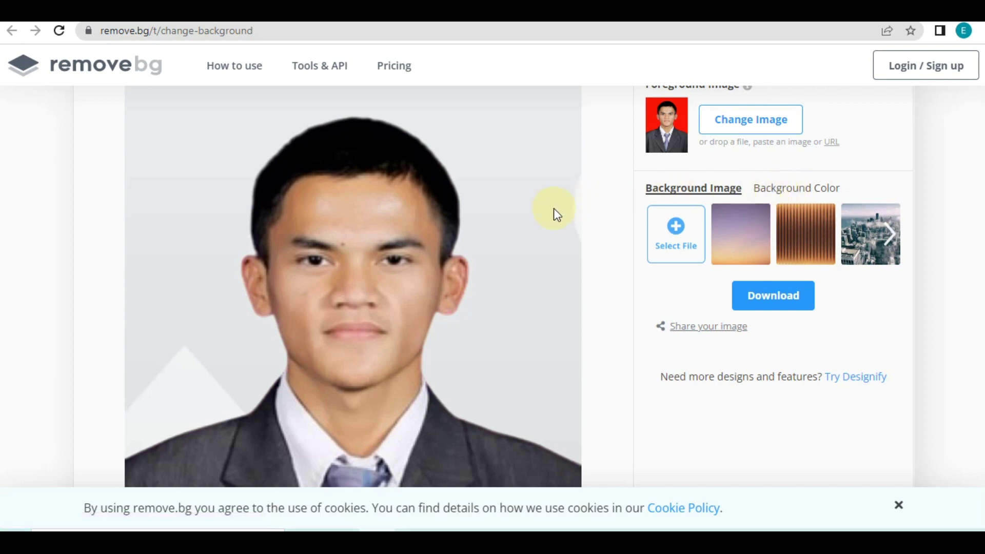
scroll(570, 239, up, 2)
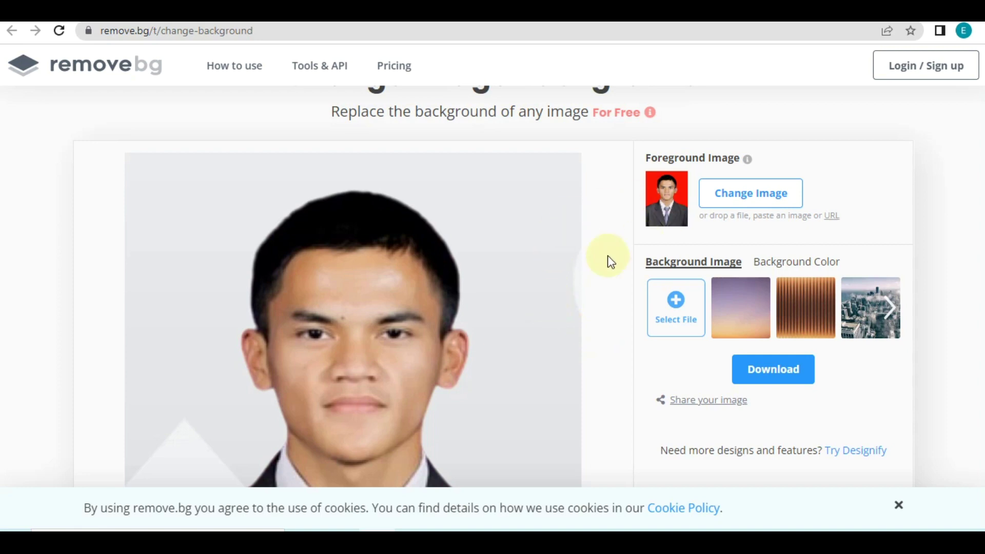
Bring up the custom colour picker under Background Color, currently showing #000000.
click(823, 268)
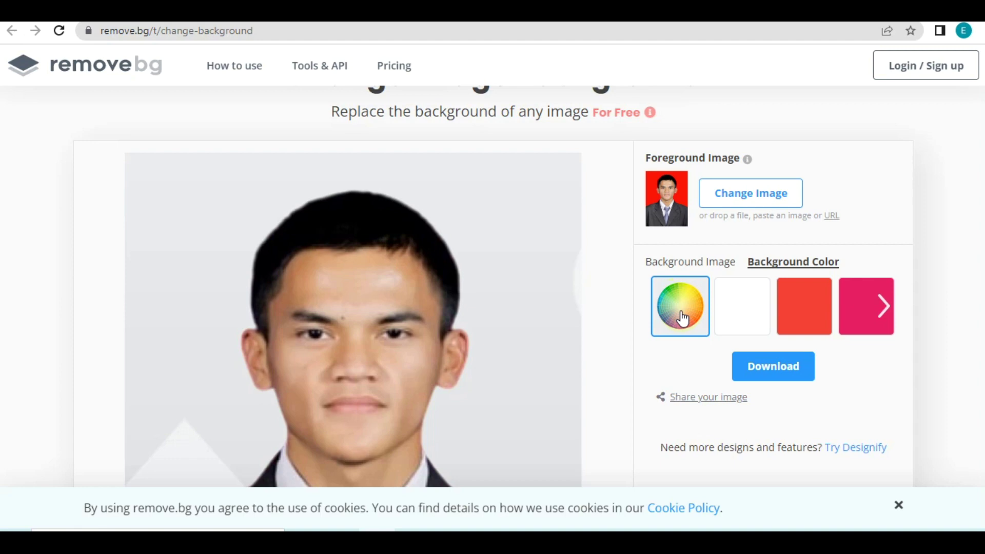
click(701, 304)
click(679, 306)
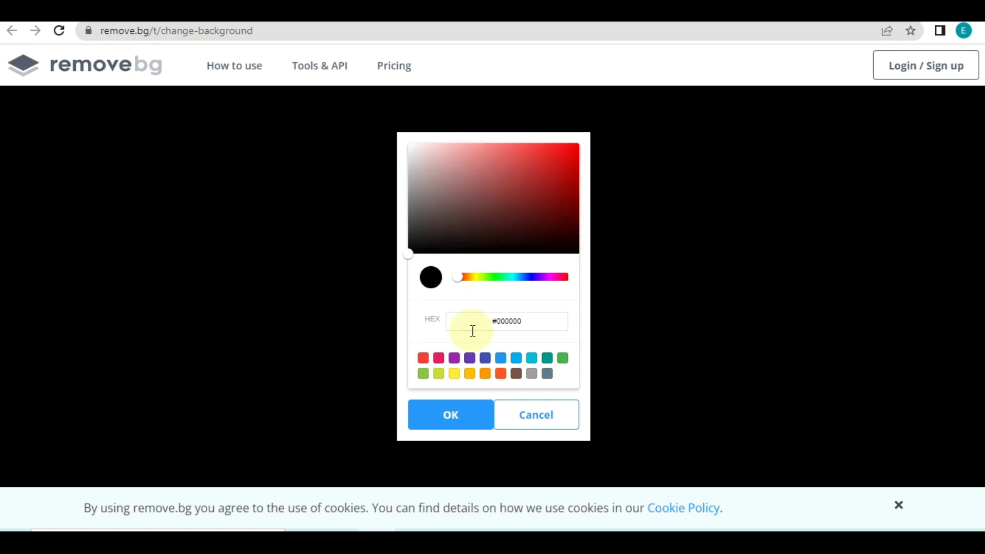
Start from the indigo swatch, saturate it to bright blue #0026fc, and apply it as the background.
click(485, 359)
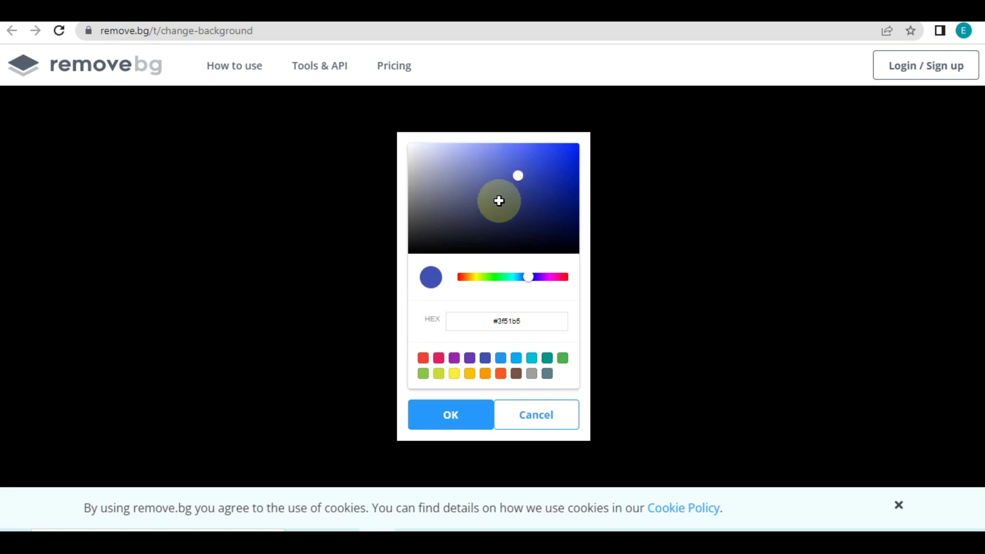
drag(519, 178, 537, 177)
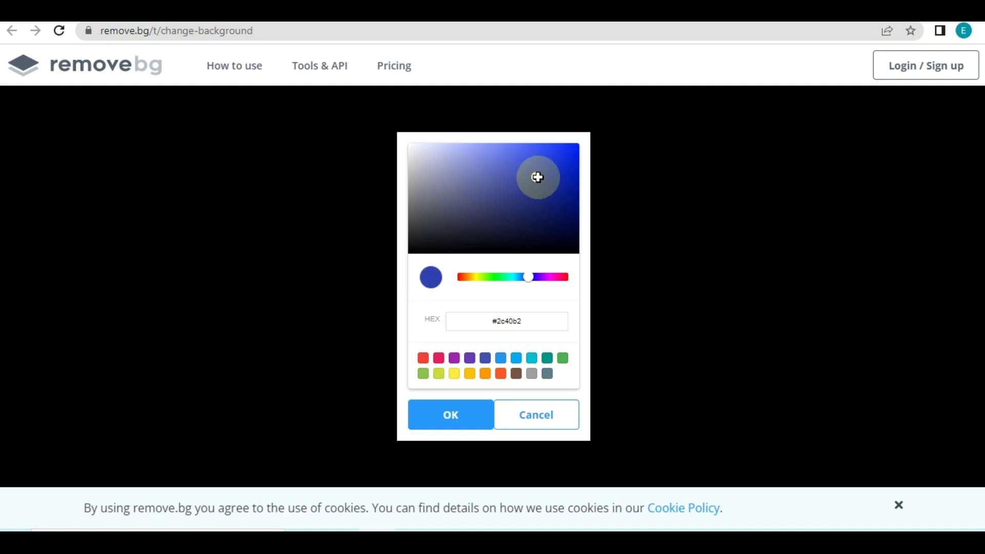
drag(537, 177, 578, 146)
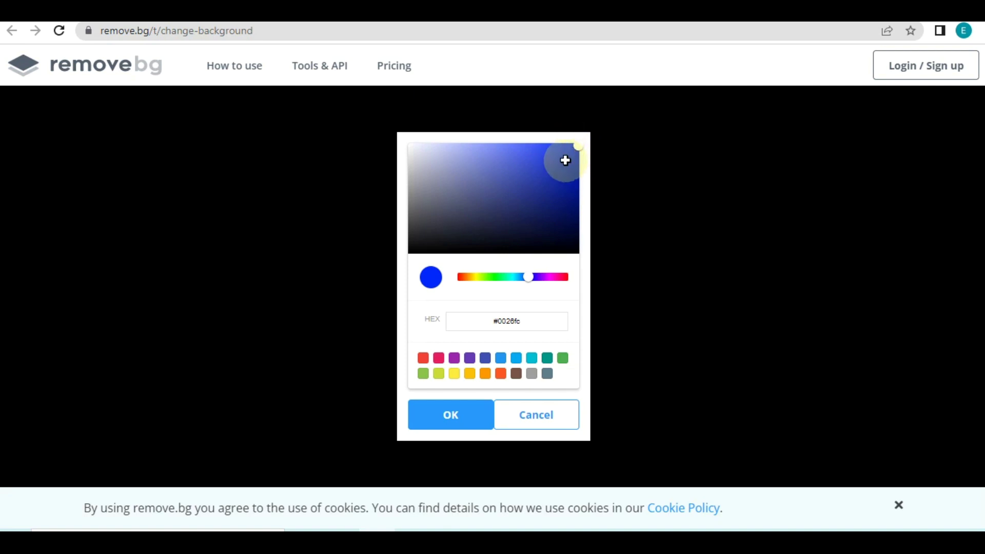
click(449, 416)
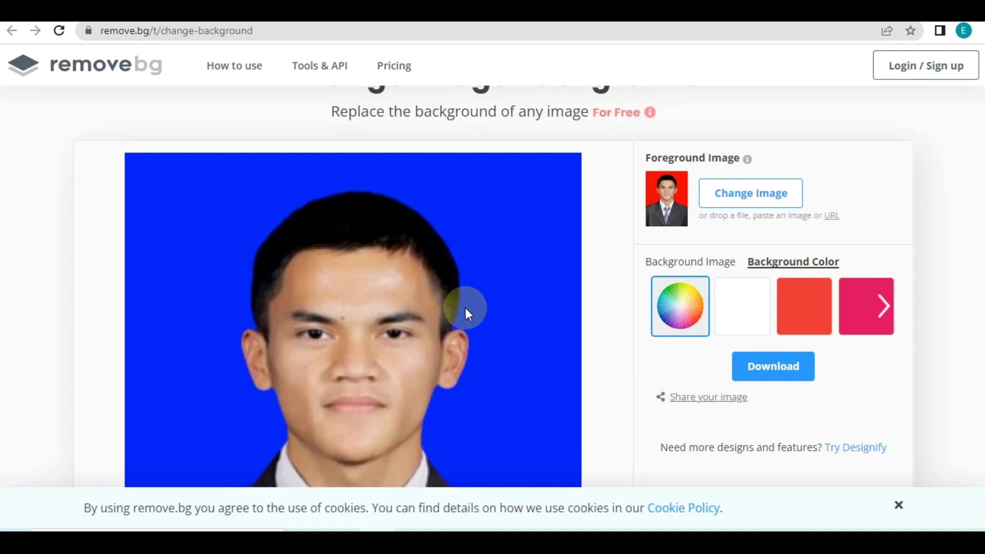
scroll(466, 308, down, 1)
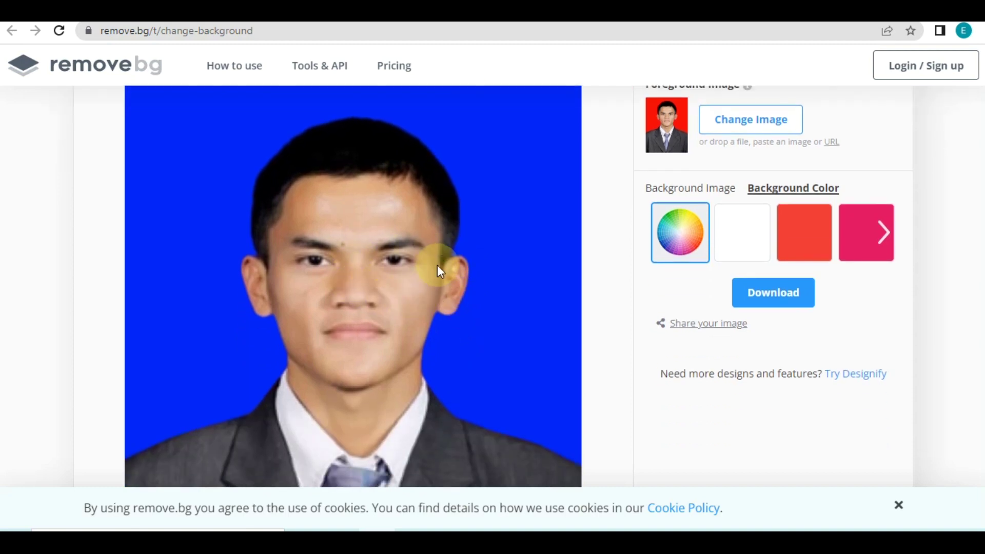
scroll(435, 242, up, 1)
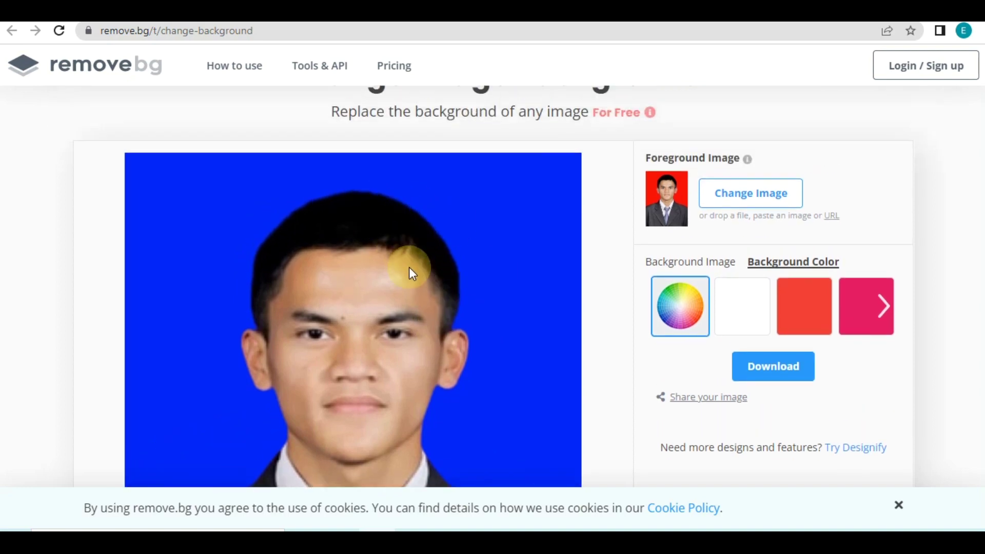
scroll(409, 273, down, 1)
scroll(408, 273, up, 1)
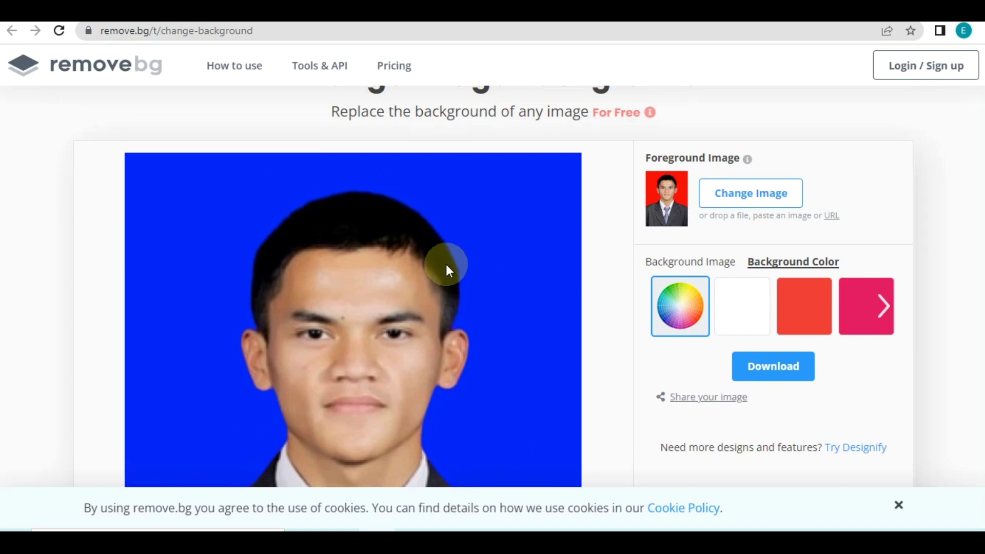
scroll(445, 264, down, 1)
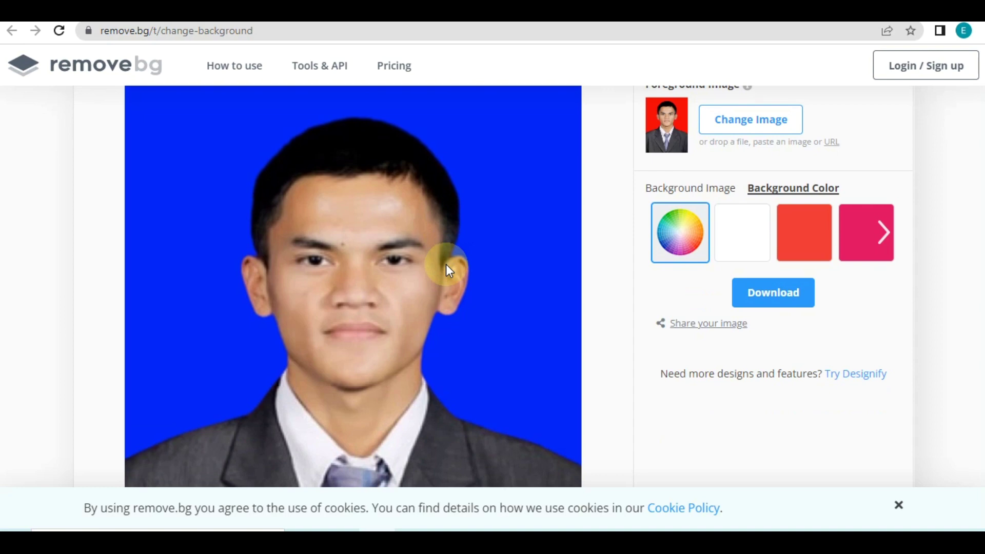
click(774, 294)
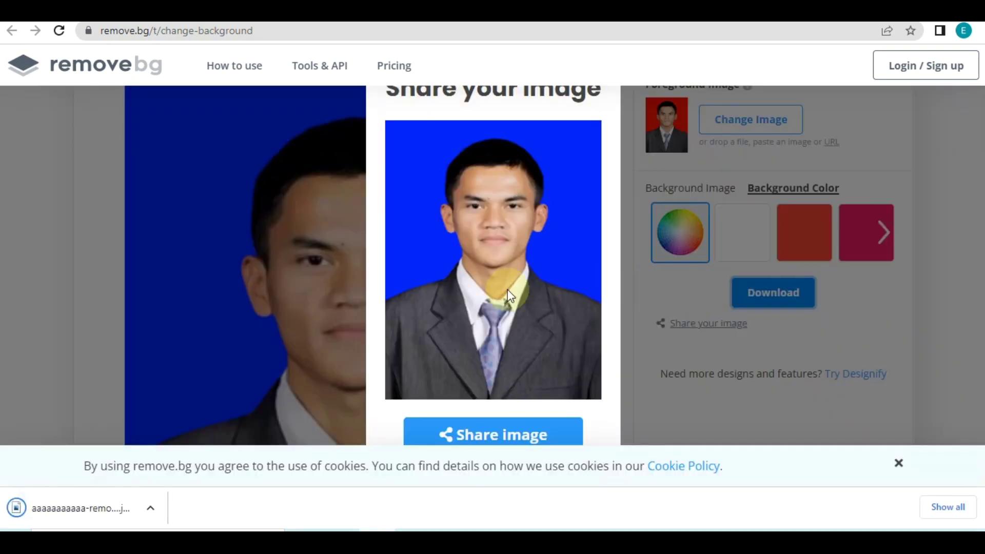
Open the downloaded blue-background JPG from Chrome's download bar.
click(72, 507)
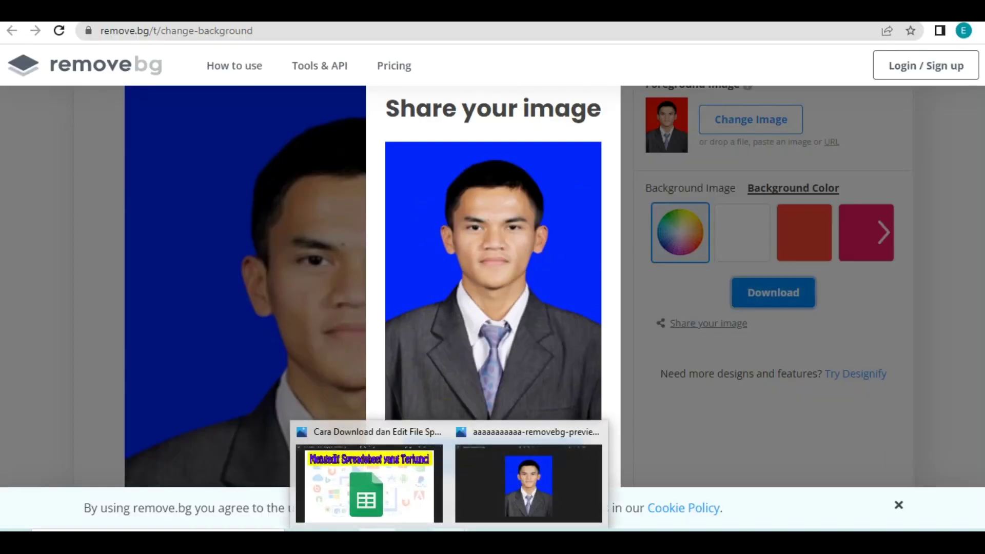
Show the downloaded portrait on its solid bright blue background in the image viewer.
click(471, 493)
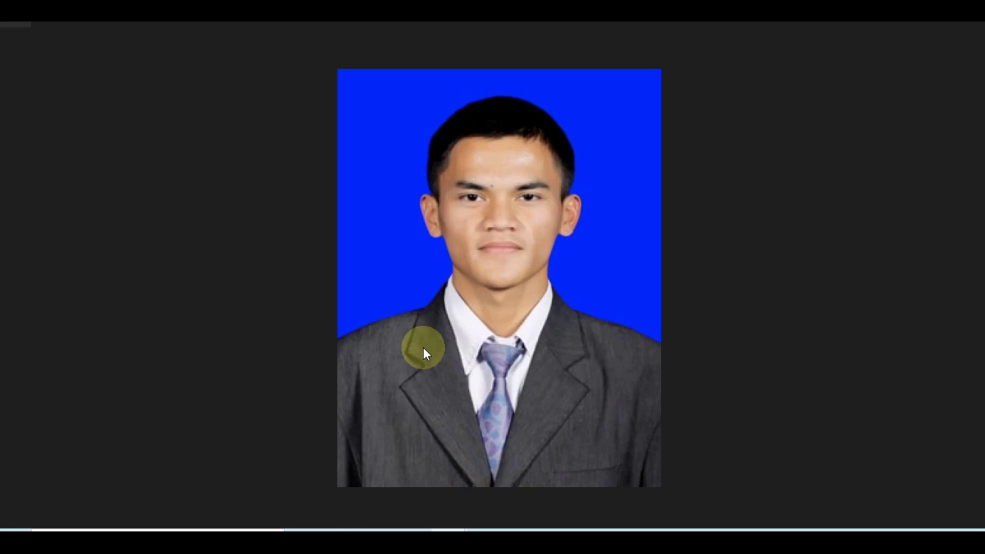